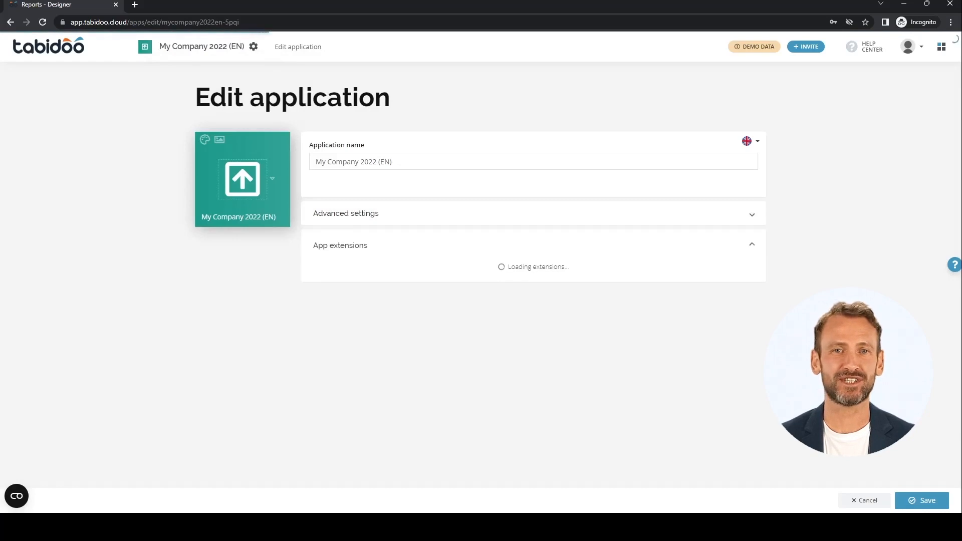
Open the Invoice report, view its data source settings and its layout in the report designer, and close it without saving
scroll(529, 311, down, 1)
scroll(529, 281, down, 3)
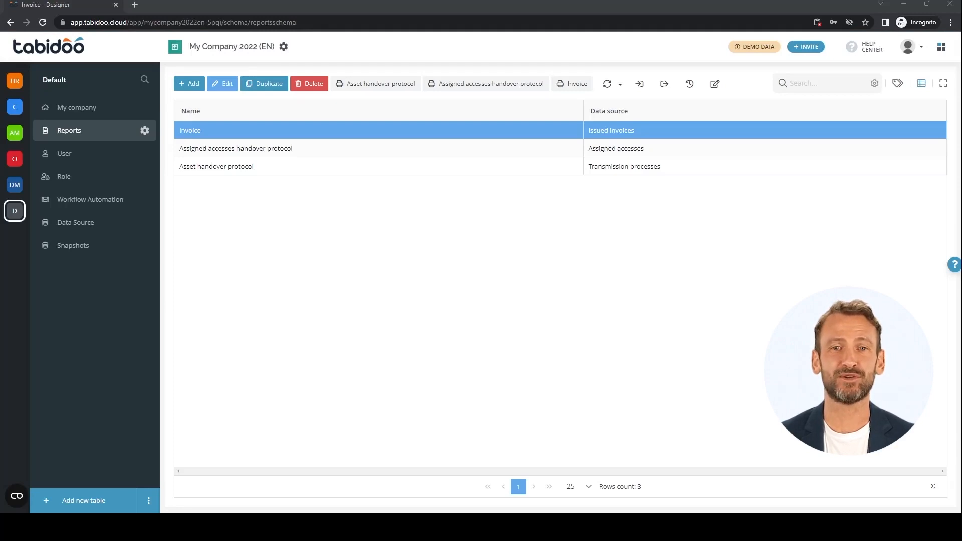
click(222, 84)
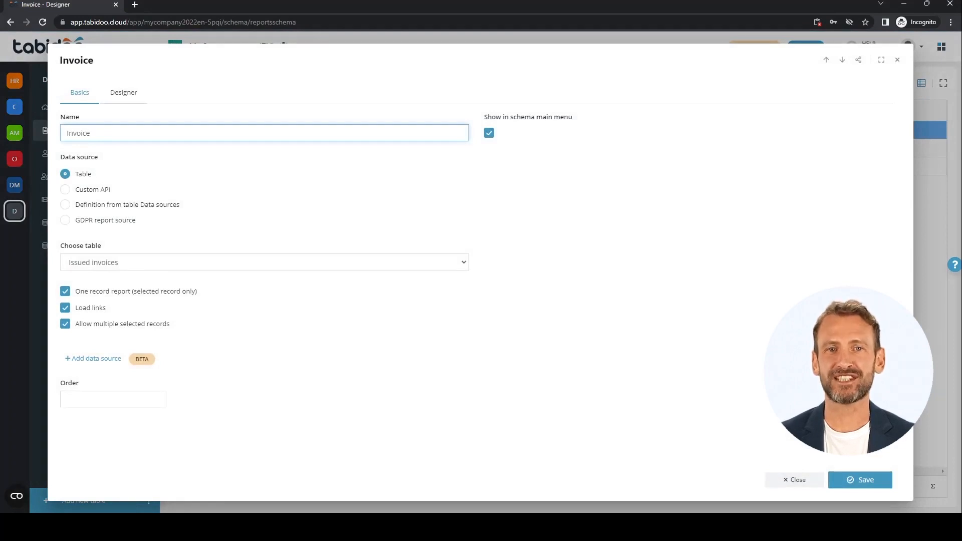
click(124, 93)
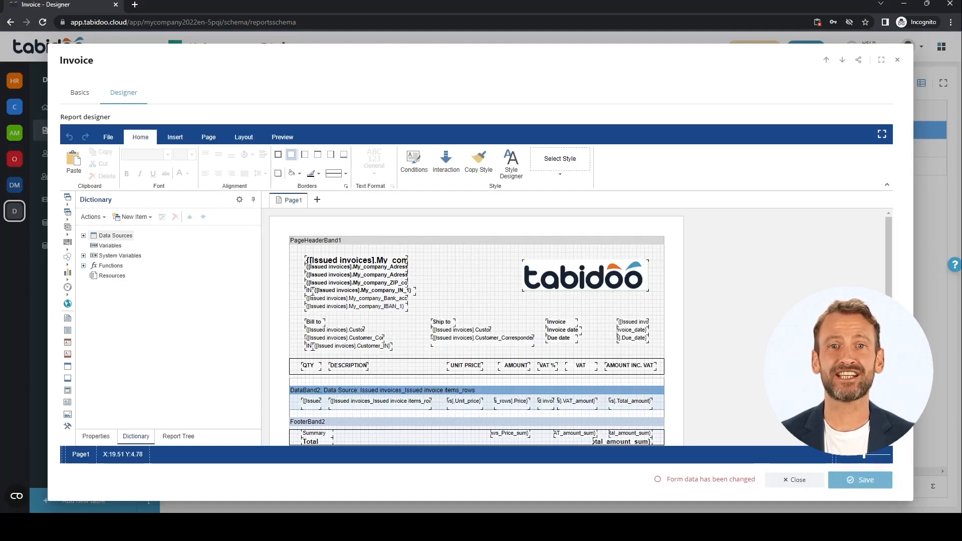
click(795, 480)
click(458, 331)
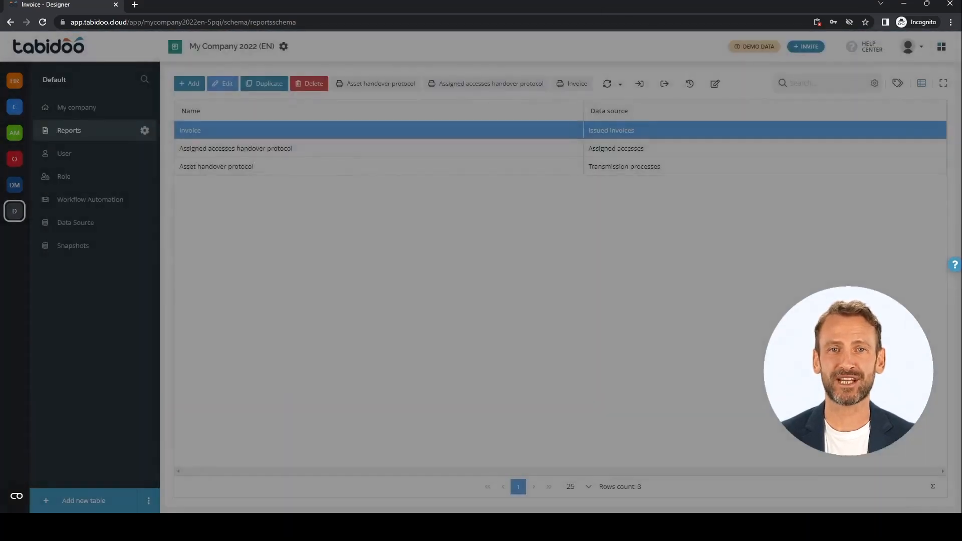
Add a new report named Invoices with Table as the data source and Issued invoices as the table
click(189, 84)
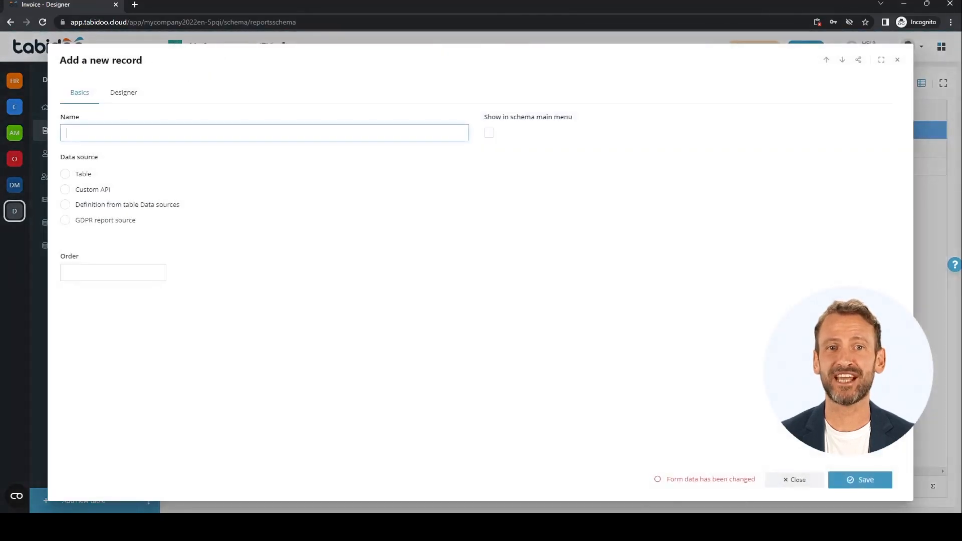
text(Invoices)
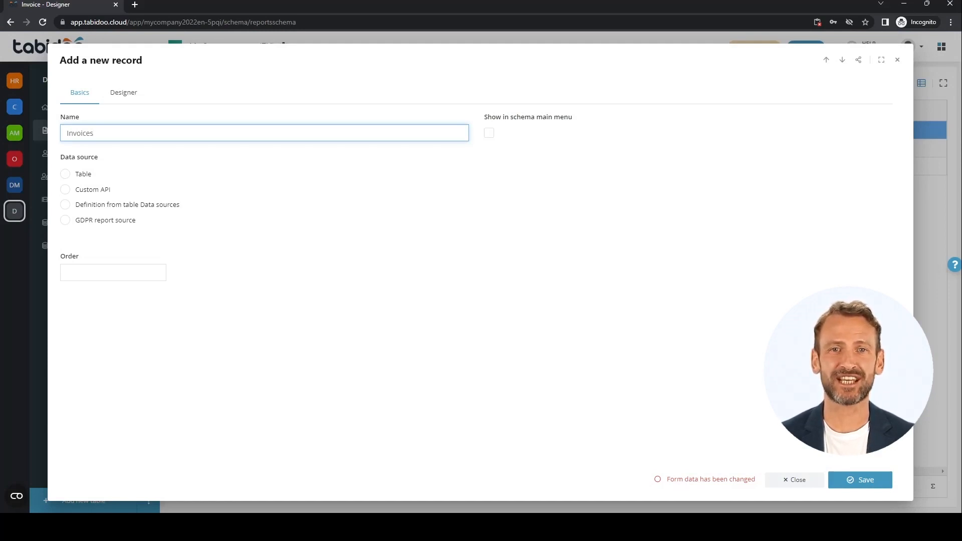
click(65, 174)
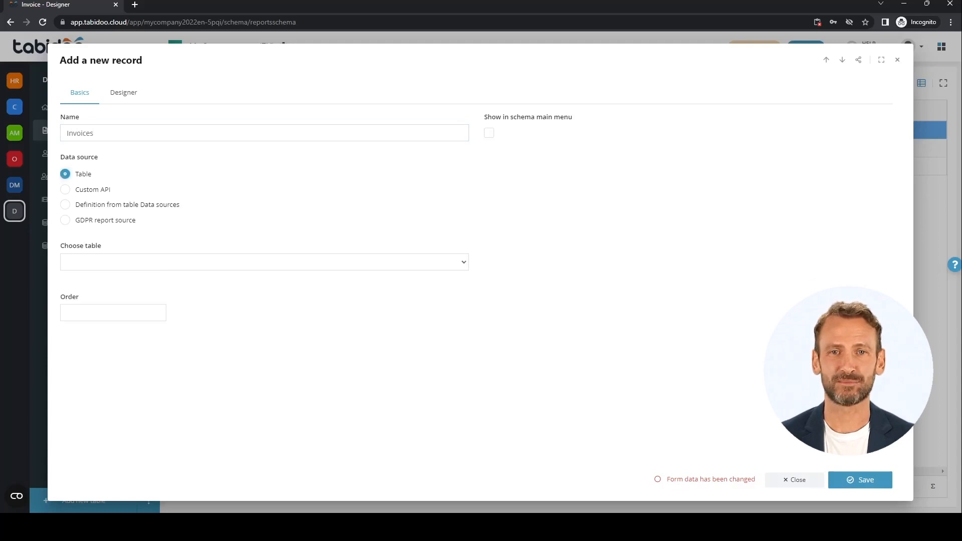
click(265, 262)
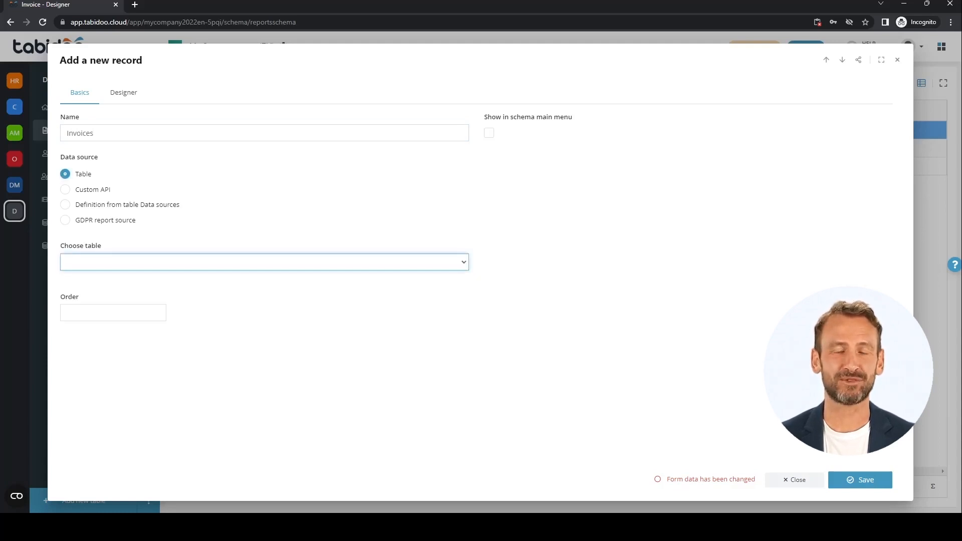
click(111, 413)
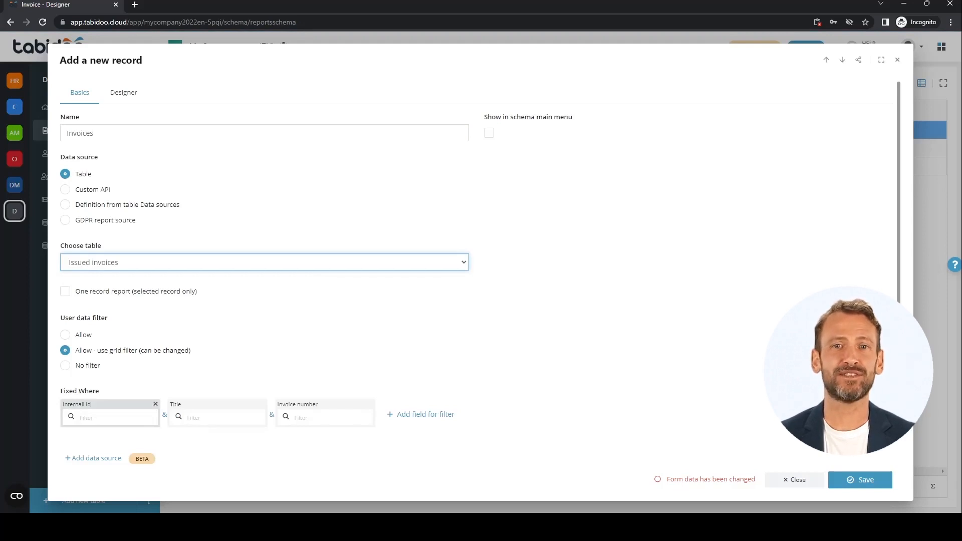
Try the one record report option and the user data filter options Allow and No filter, ending on Allow - use grid filter
click(65, 291)
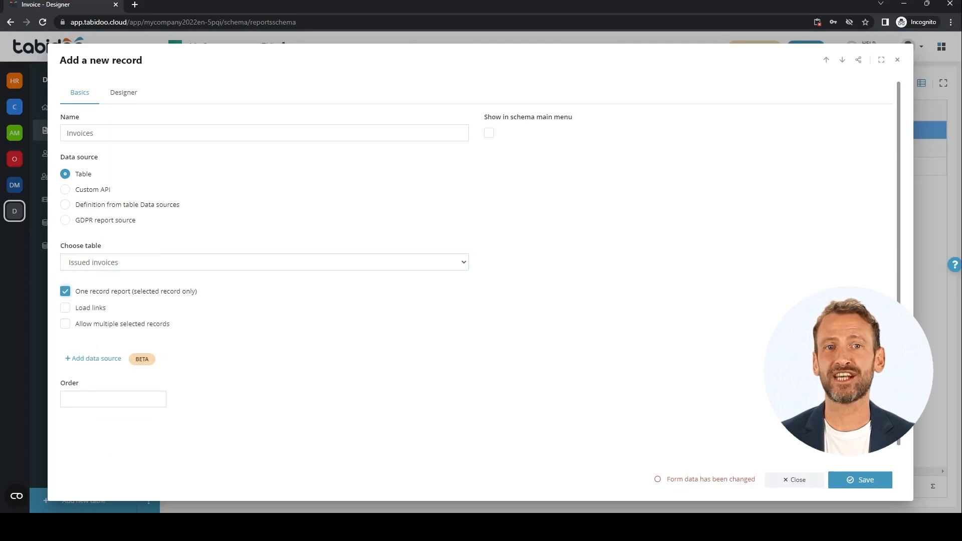
click(65, 292)
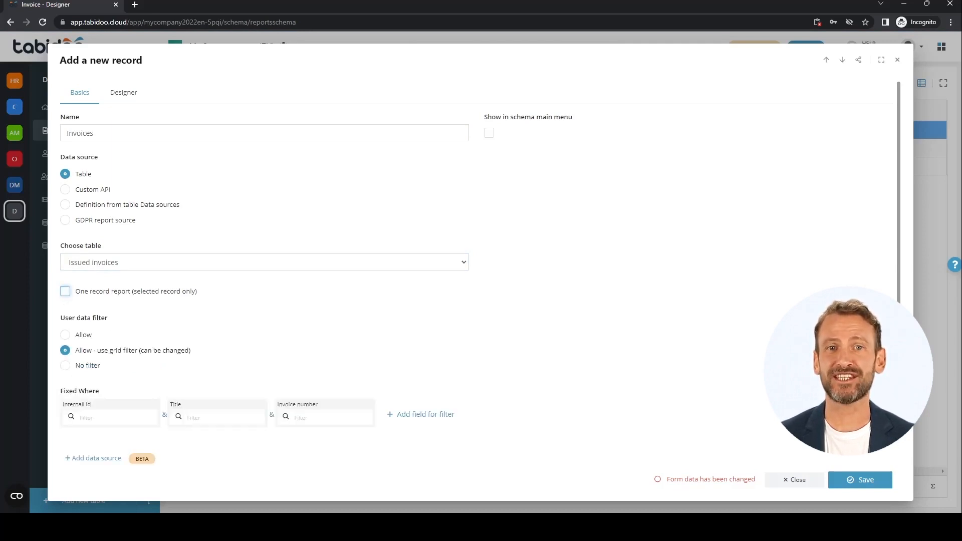
click(65, 335)
click(65, 351)
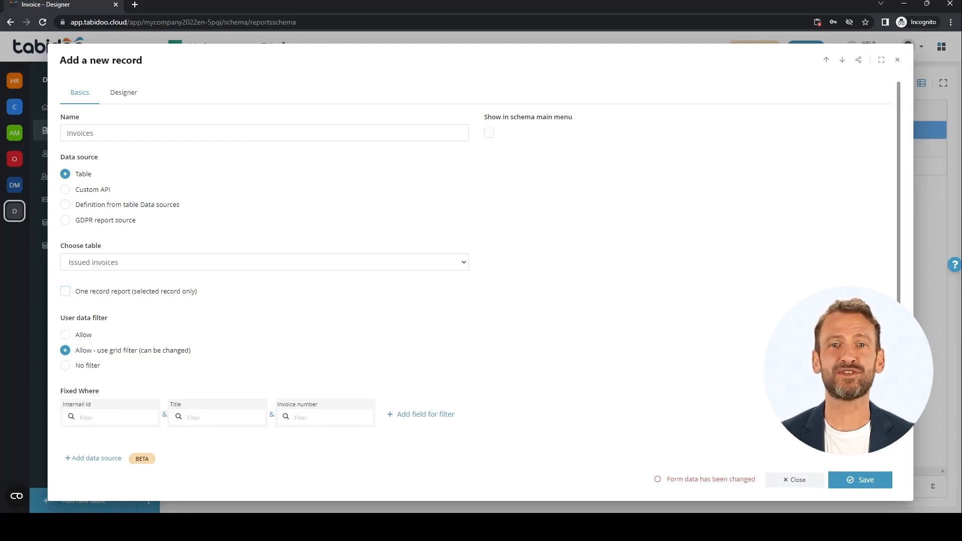
click(66, 366)
click(66, 350)
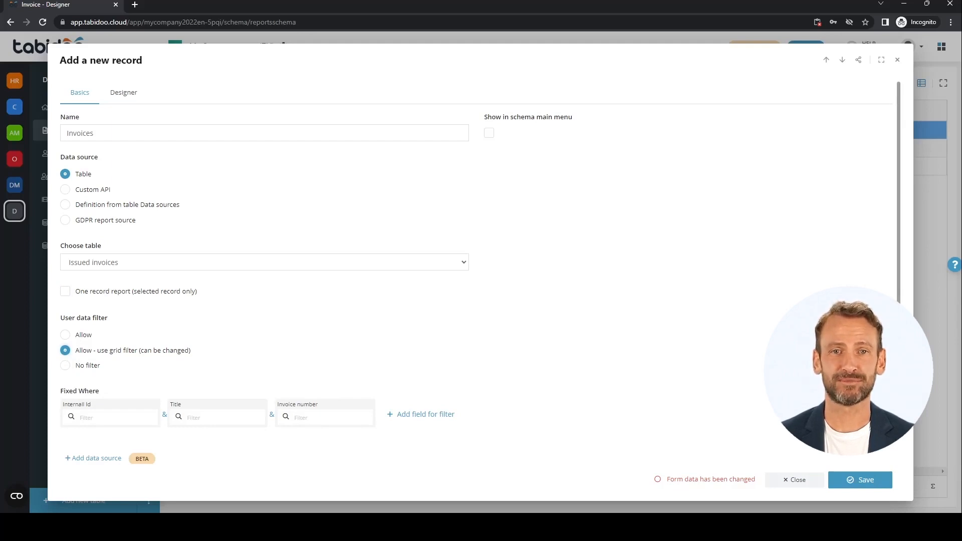
Replace the Invoice number field in the fixed filter with Status and view its selectable values
click(307, 405)
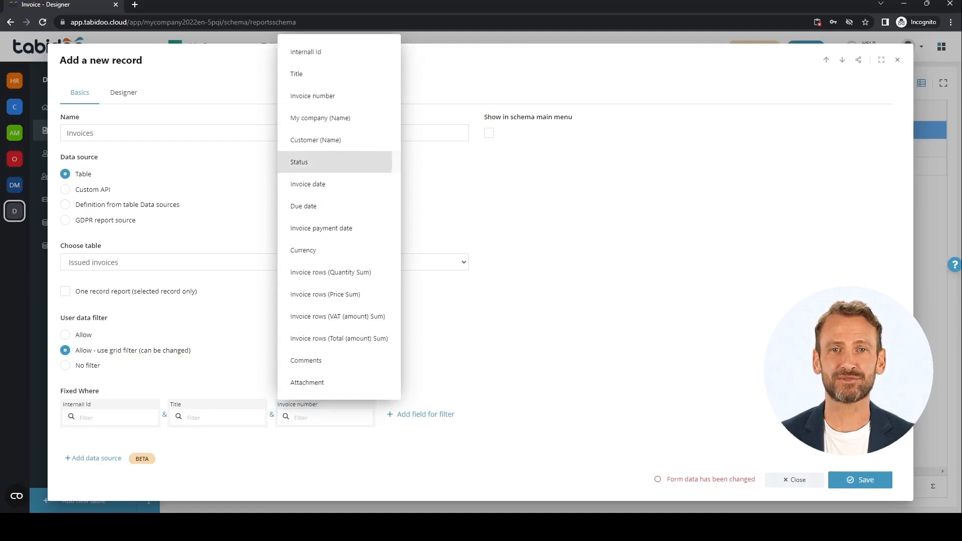
click(321, 162)
click(343, 418)
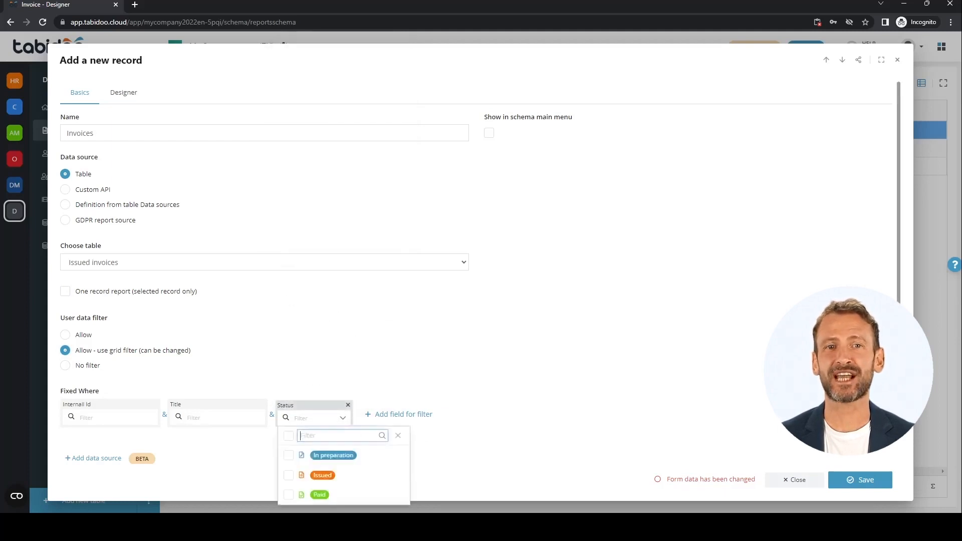
click(343, 418)
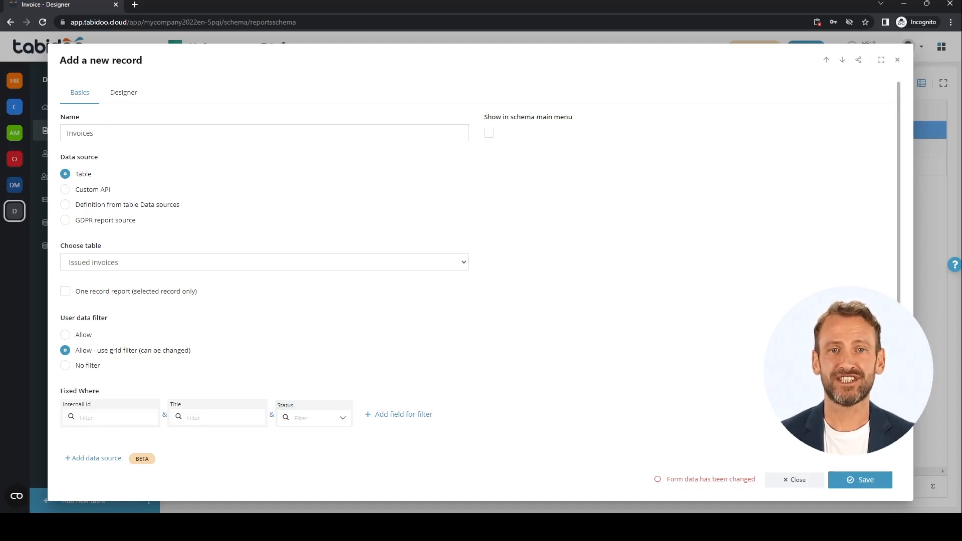
Make the report a one record report and enable loading of links
click(65, 292)
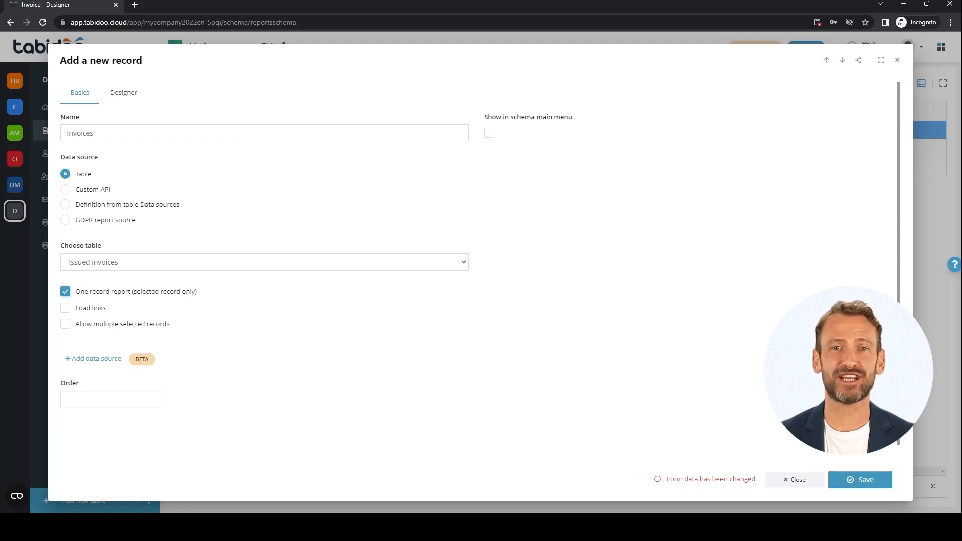
click(65, 308)
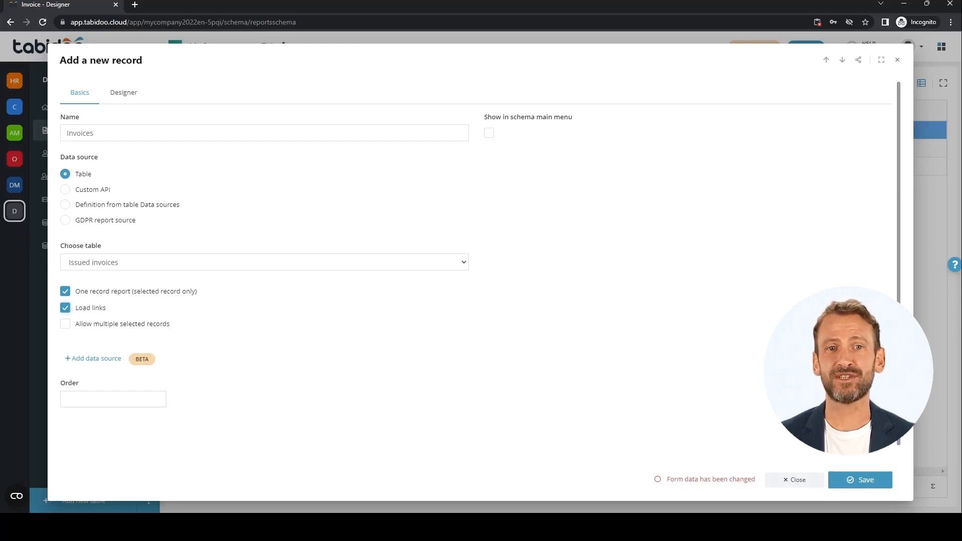
click(65, 189)
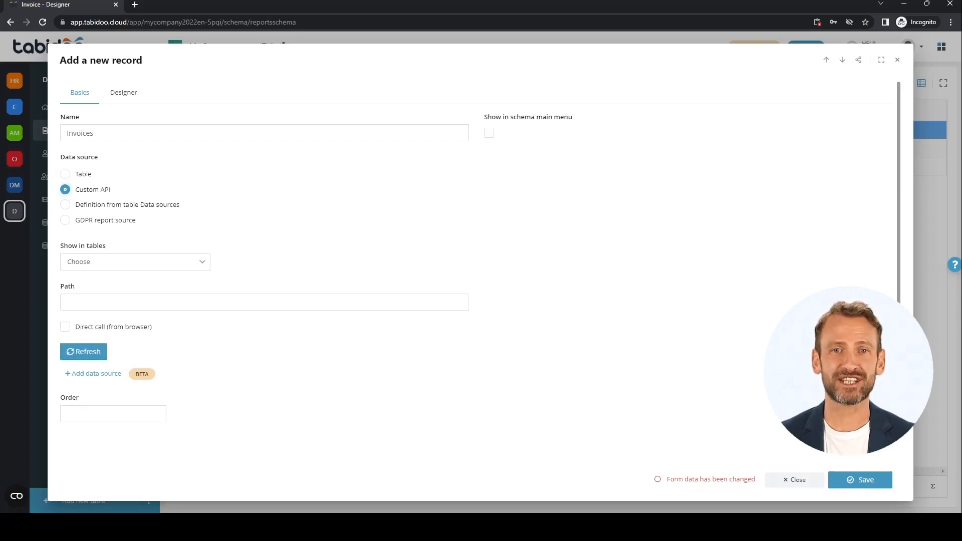
click(264, 302)
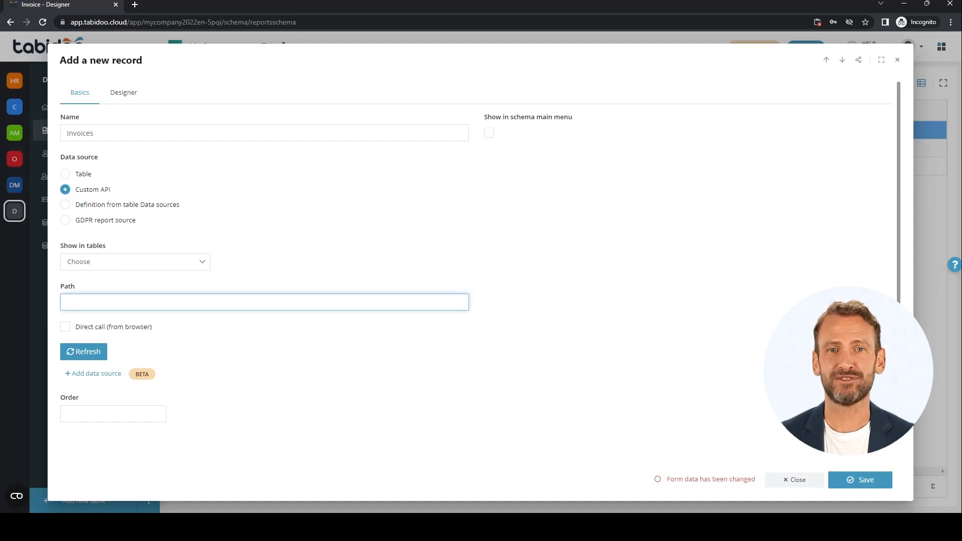
text(https://domain.com/api/v1/invoices.json)
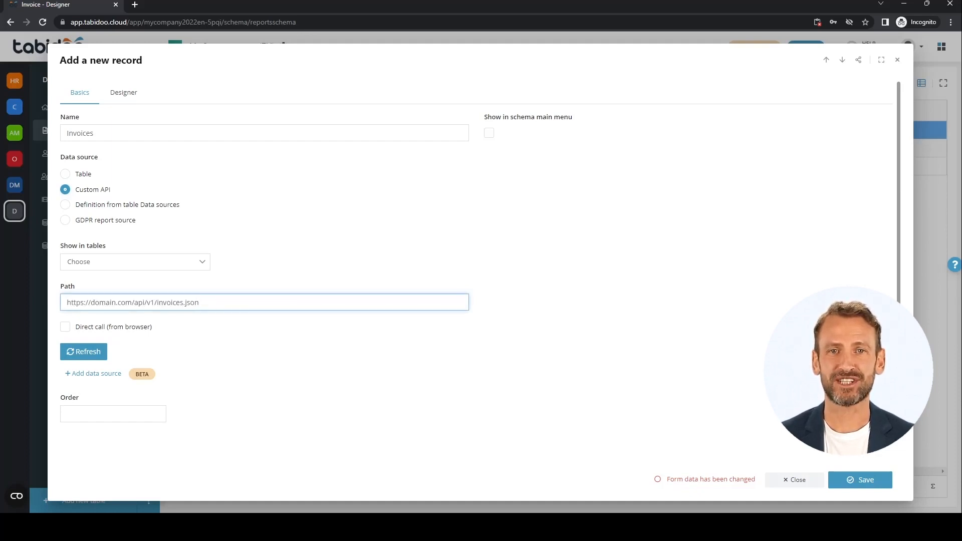
click(135, 262)
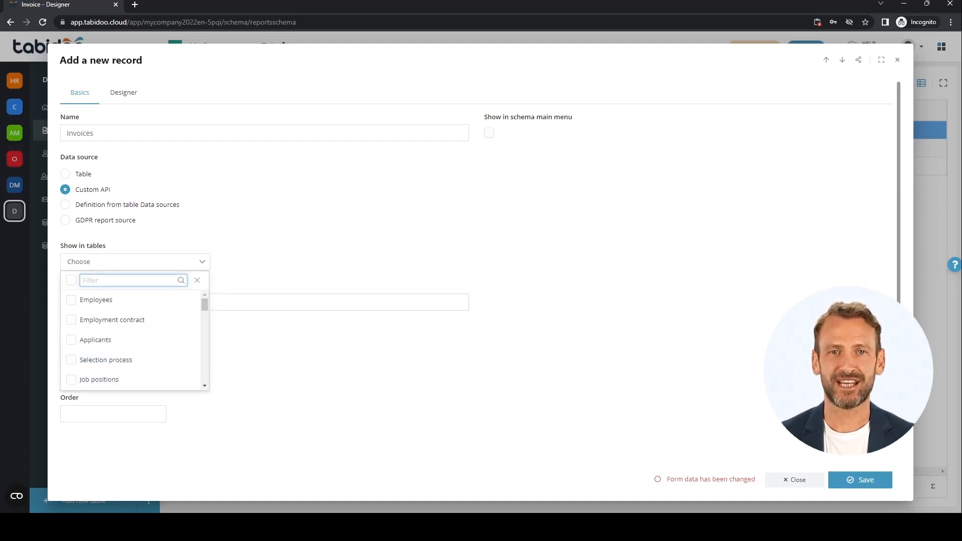
click(197, 280)
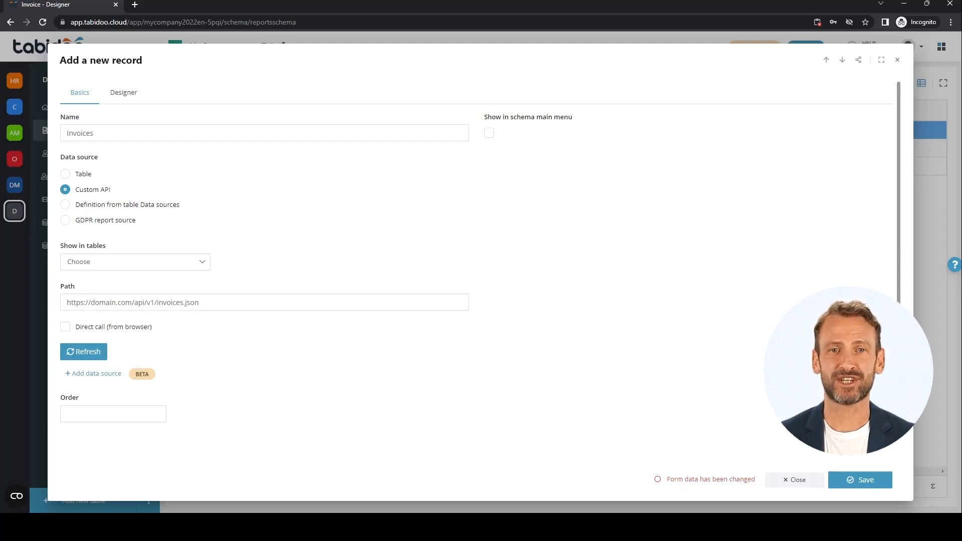
Try the data source Definition from table Data sources with Summary 2022, and then the GDPR report source
click(65, 204)
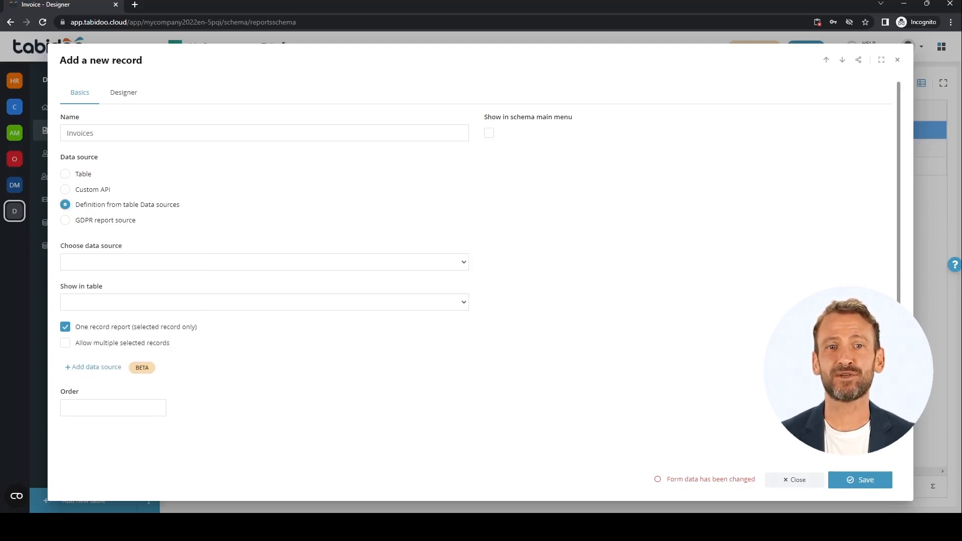
click(265, 263)
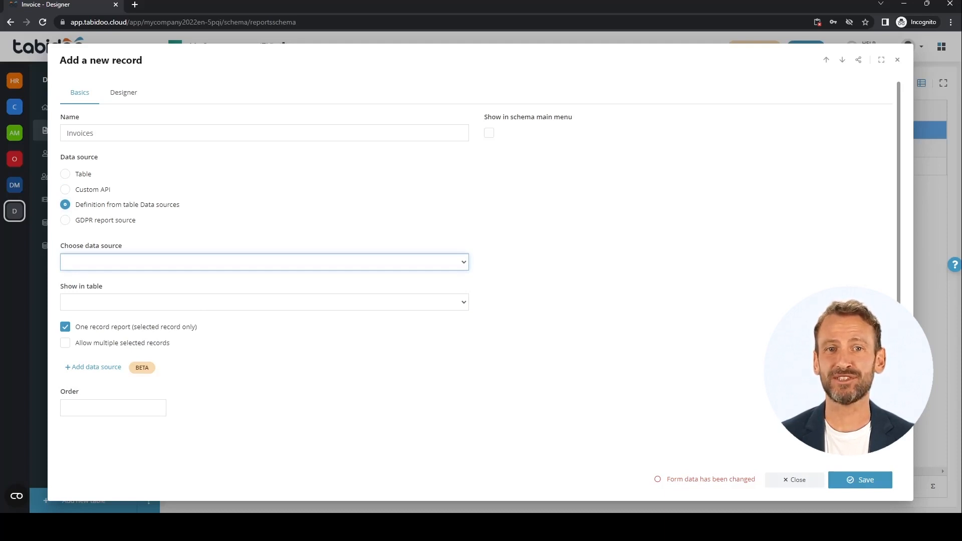
click(93, 284)
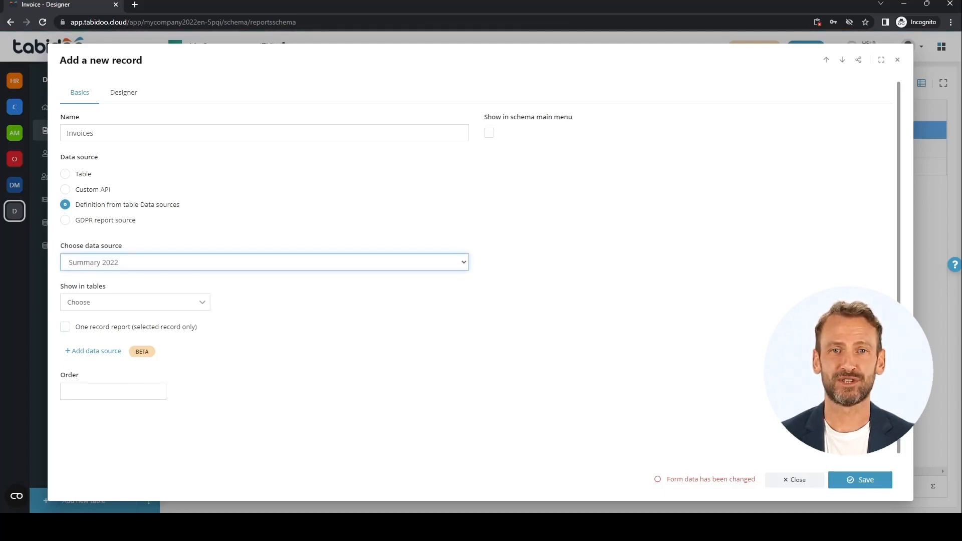
click(135, 302)
click(136, 303)
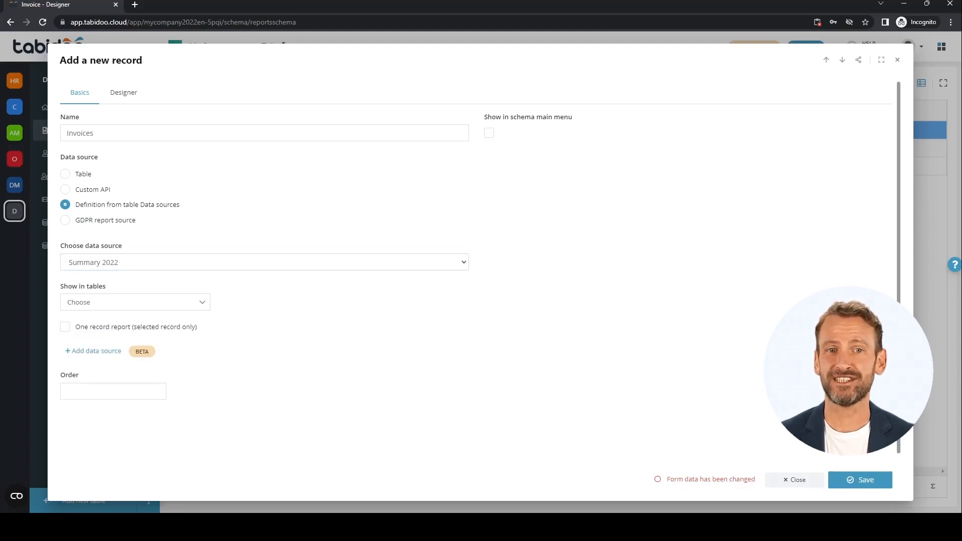
click(65, 220)
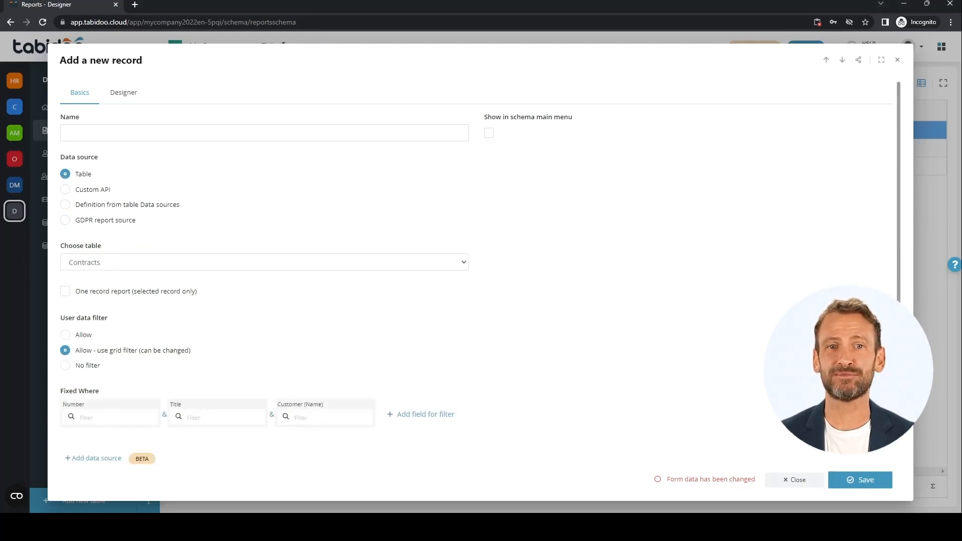
Open the report designer for the Contracts report in full screen and look over its formatting and component tools
click(123, 93)
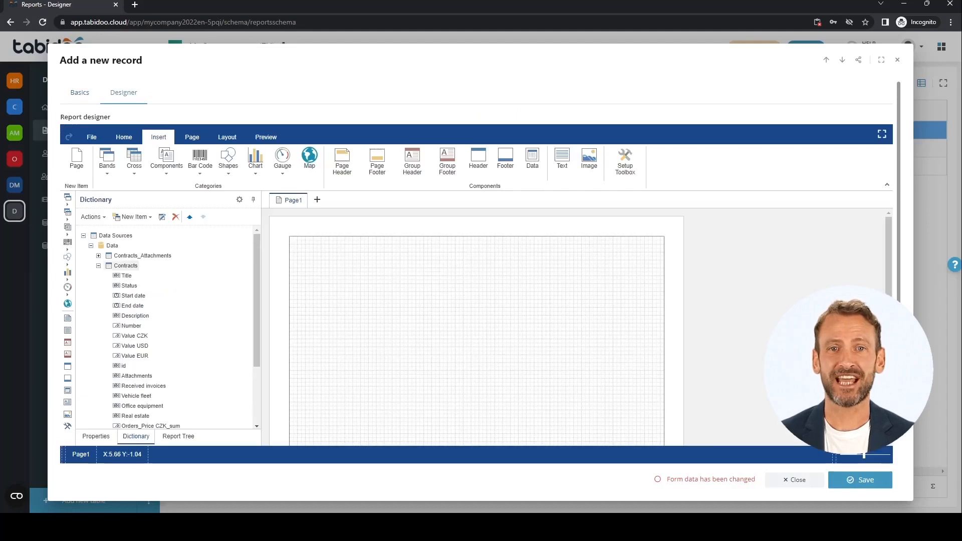
click(882, 134)
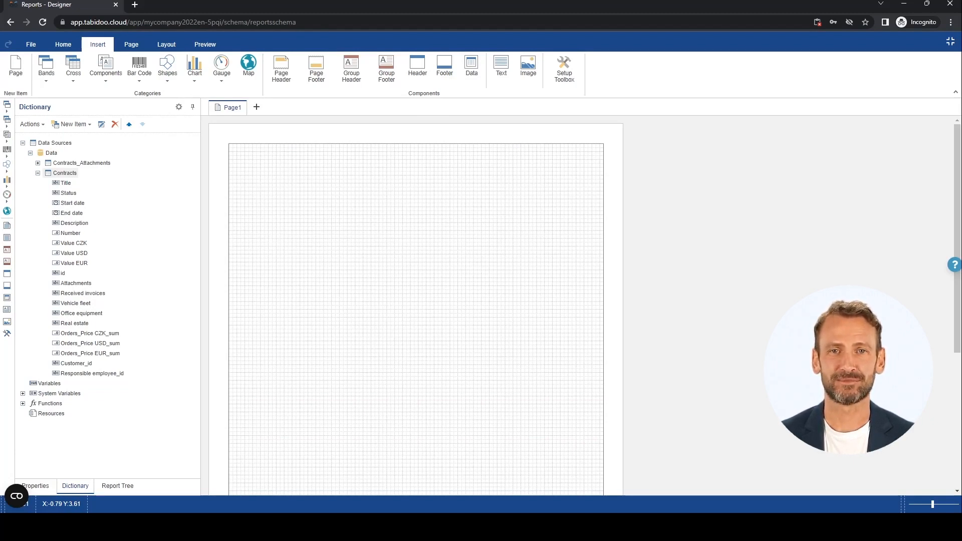
click(65, 174)
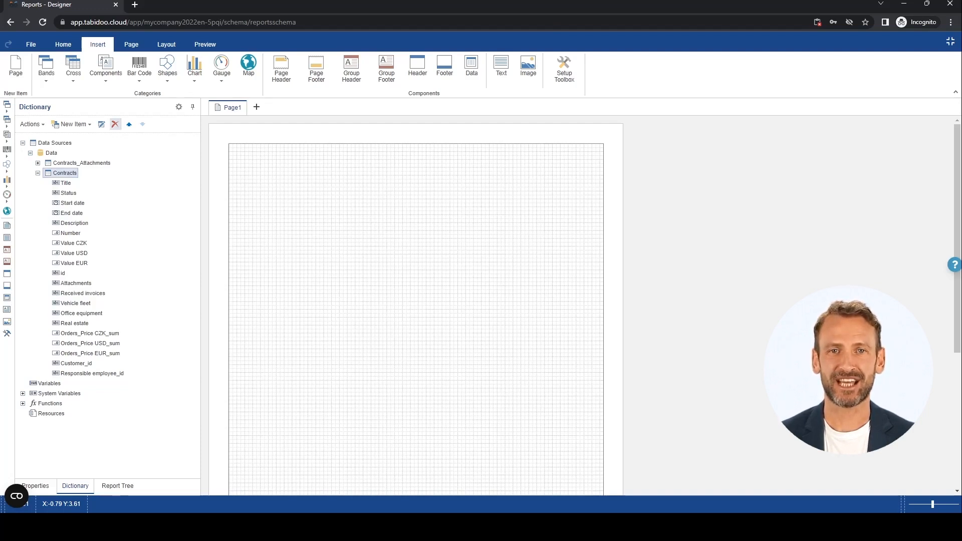
click(63, 44)
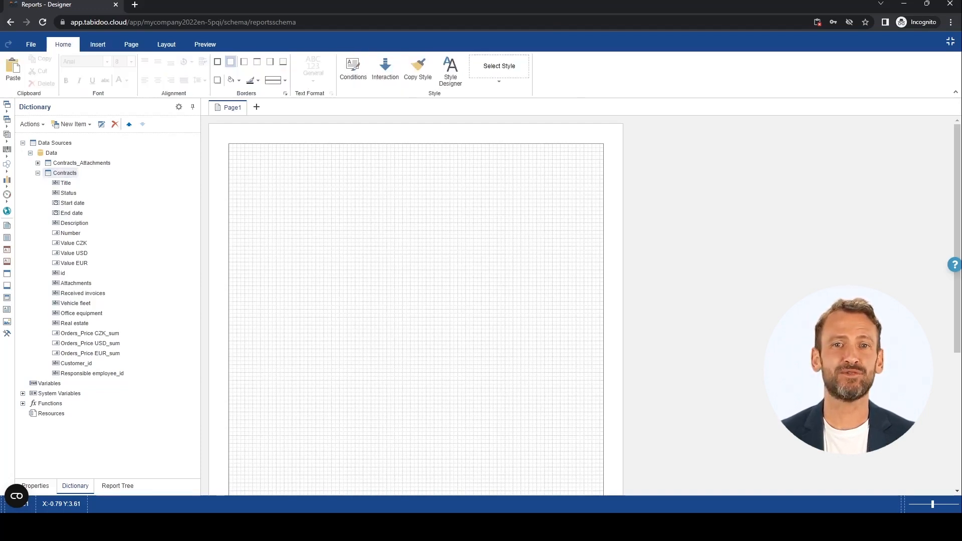
click(97, 44)
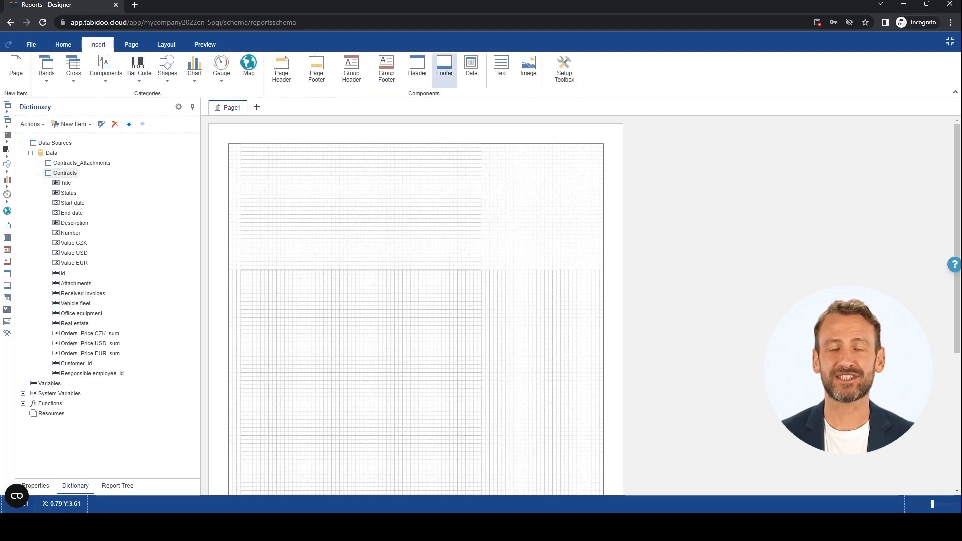
Add a Contracts data band with the Number and Title fields at the page's upper edge and preview the report
drag(65, 173, 253, 184)
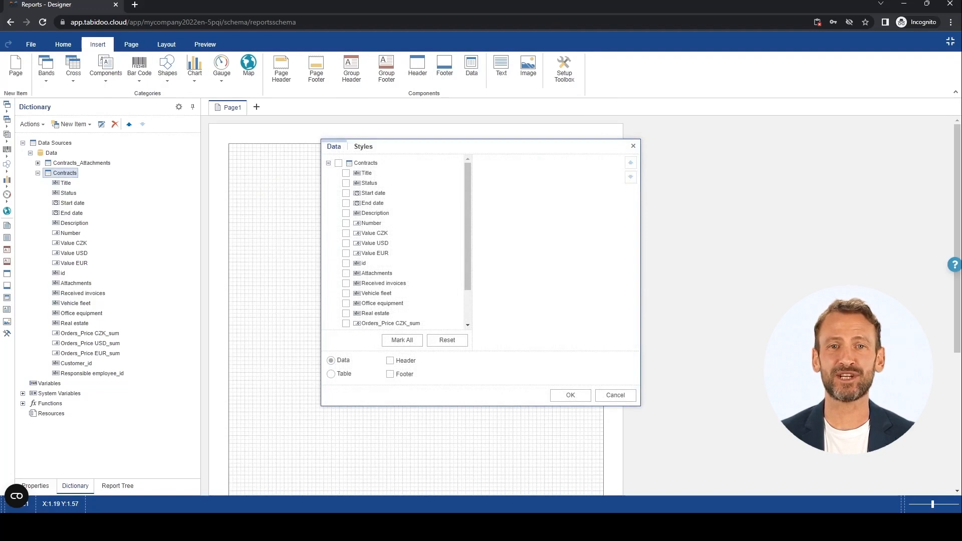
click(346, 224)
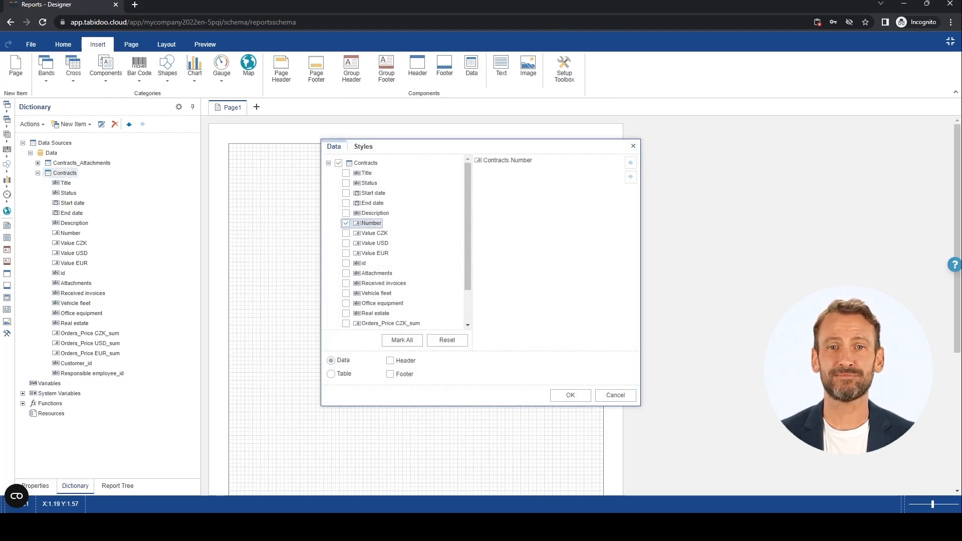
click(345, 174)
click(570, 396)
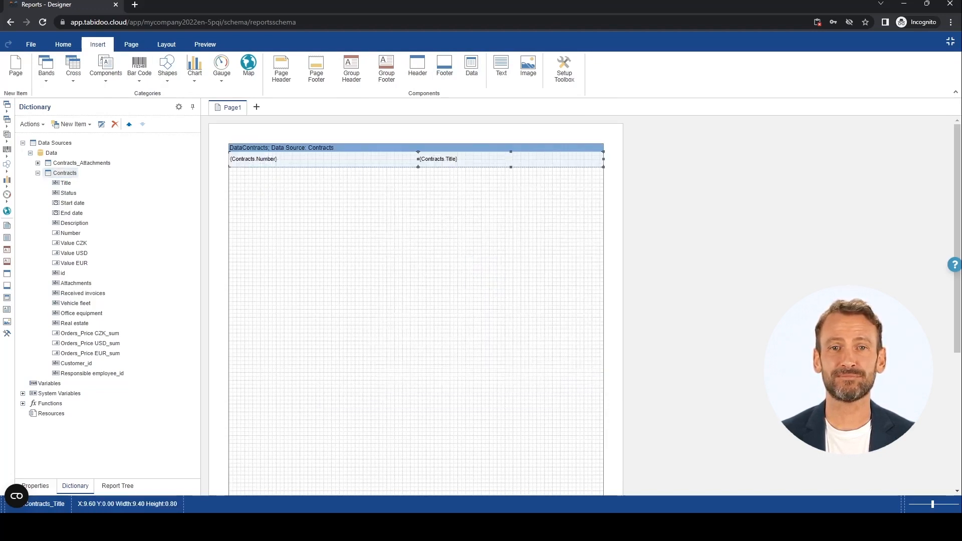
click(205, 44)
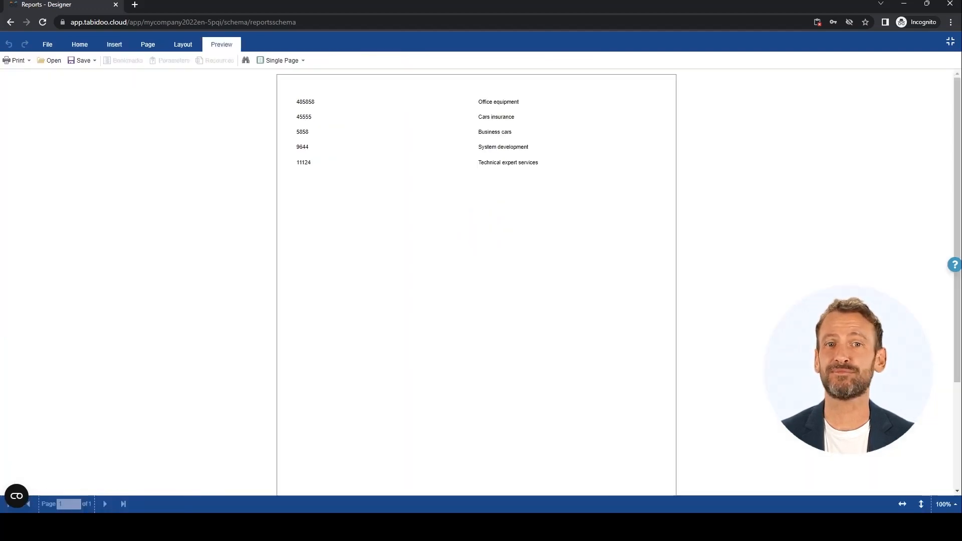
Narrow the Number field in the Contracts band, move the Title field closer to it at X about 4.80, and check the preview
click(80, 44)
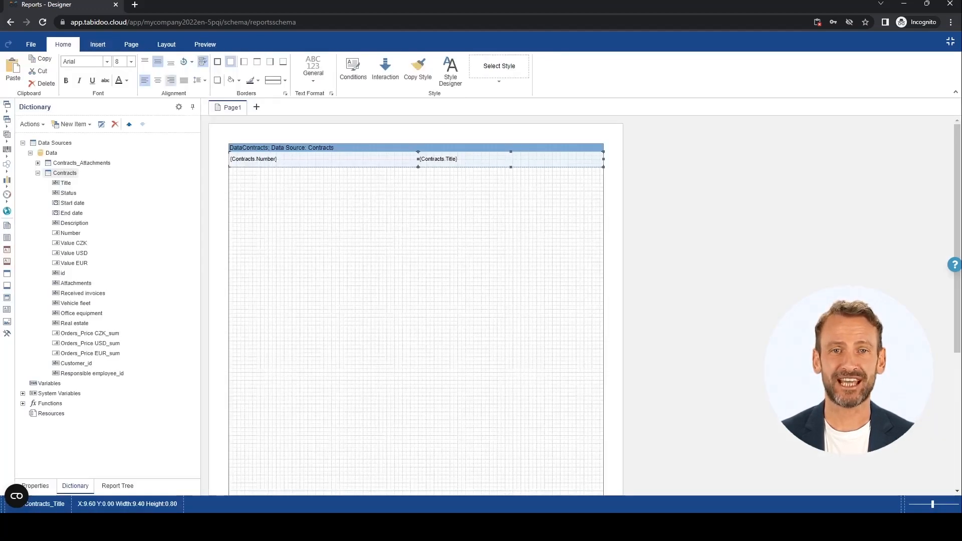
click(323, 159)
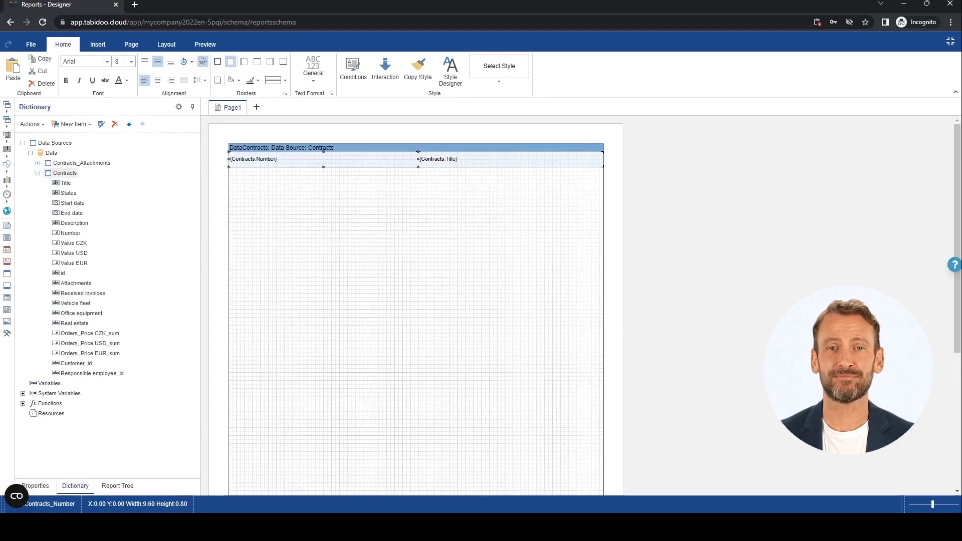
drag(418, 159, 312, 160)
drag(481, 160, 391, 159)
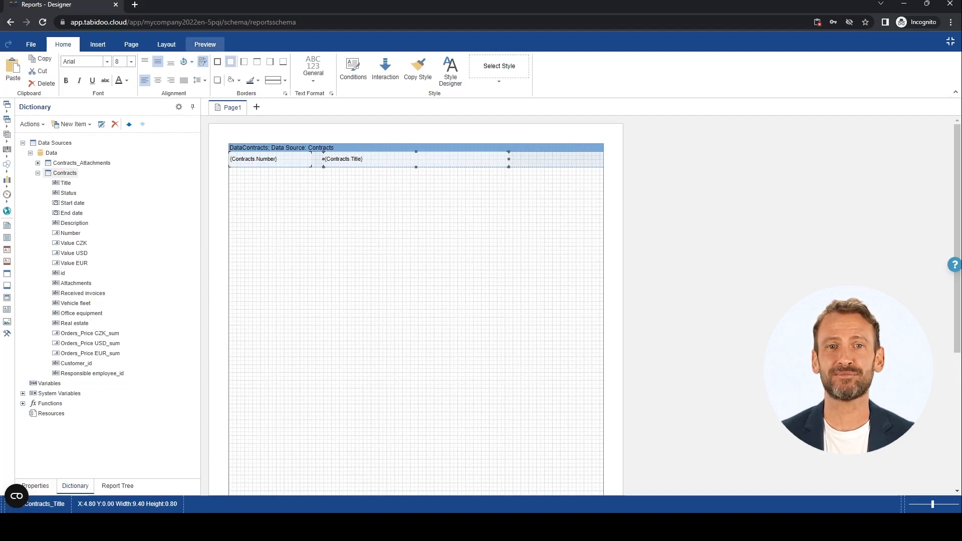
click(205, 45)
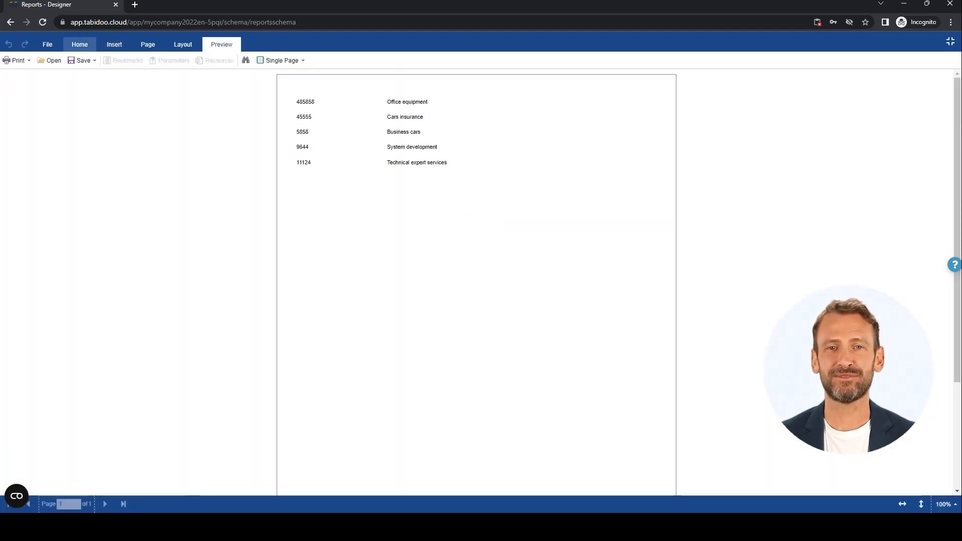
click(80, 44)
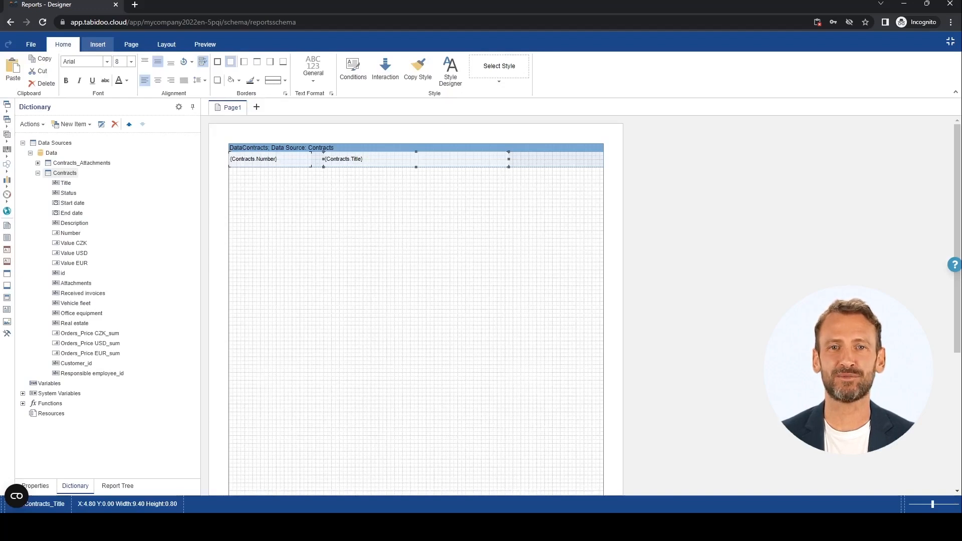
click(98, 44)
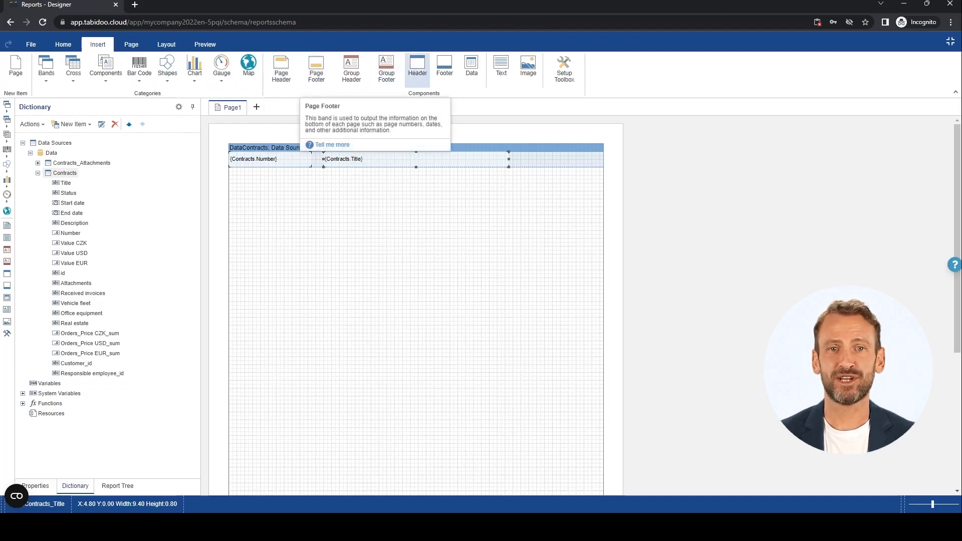
click(63, 44)
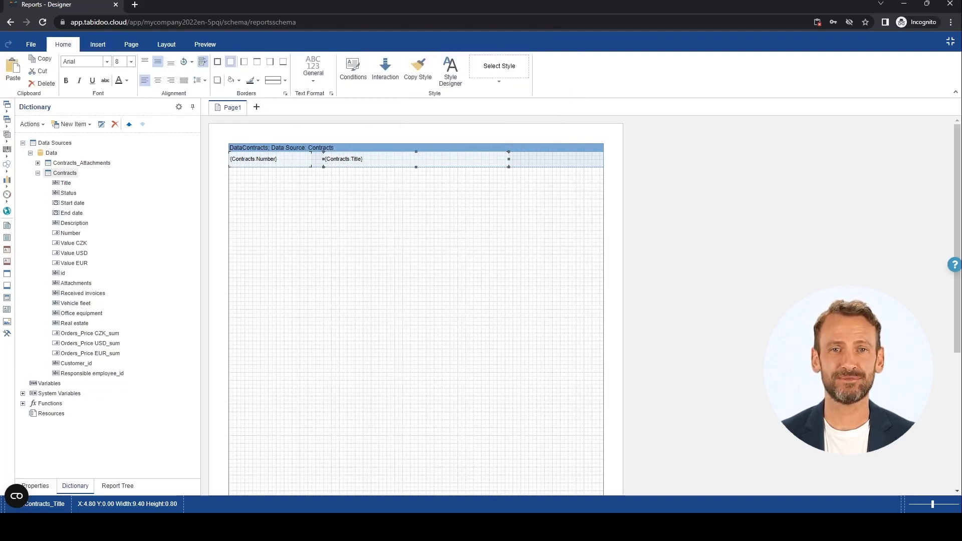
click(270, 159)
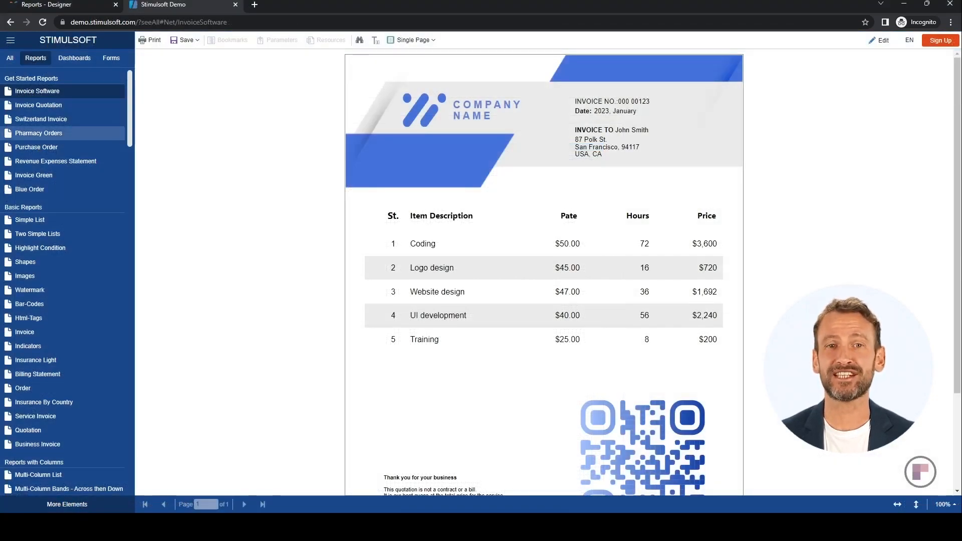
In the Stimulsoft Demo site, view the sample reports Invoice Green, Simple List and Order
click(34, 175)
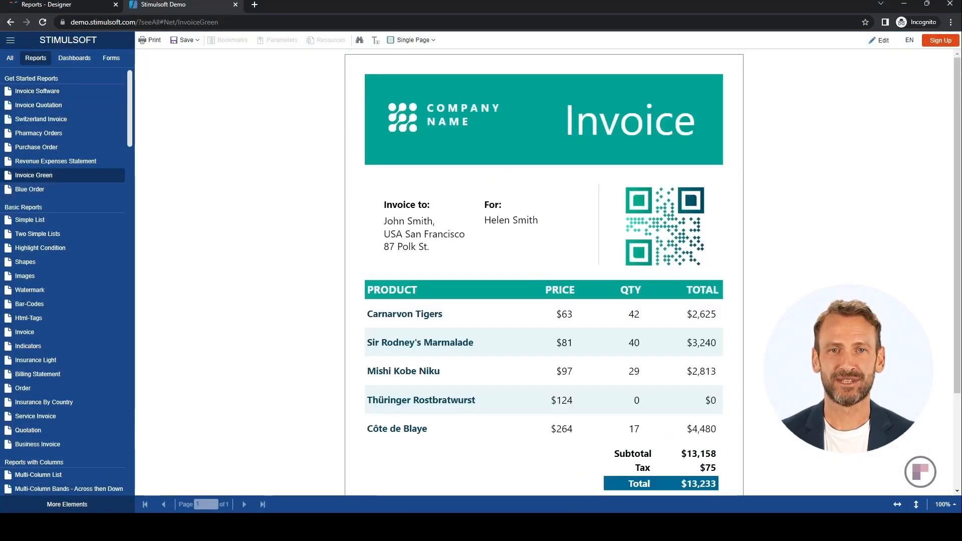
click(30, 219)
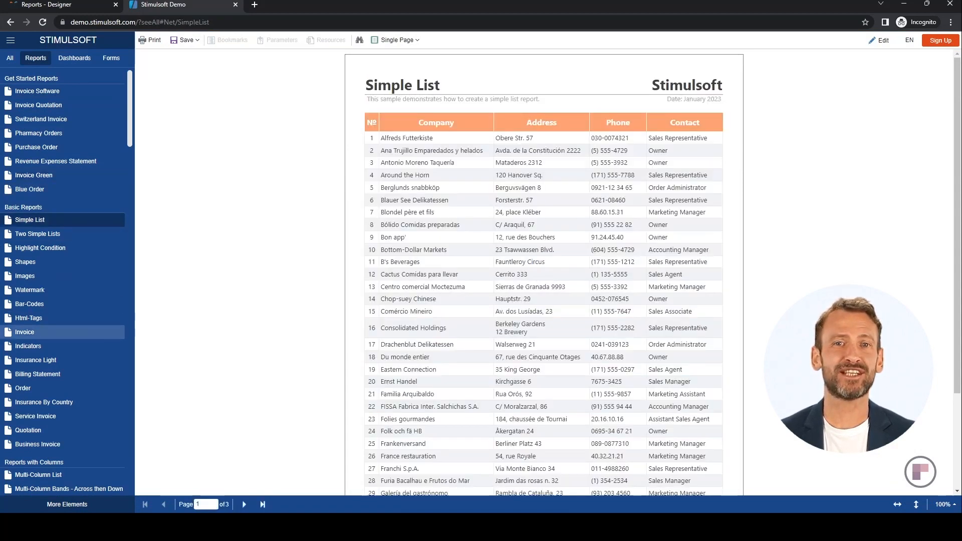
click(23, 389)
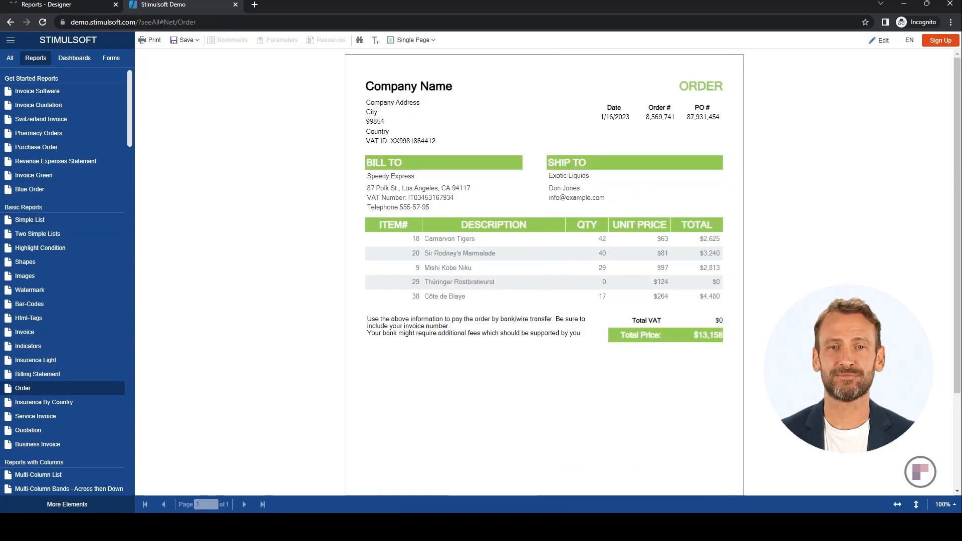